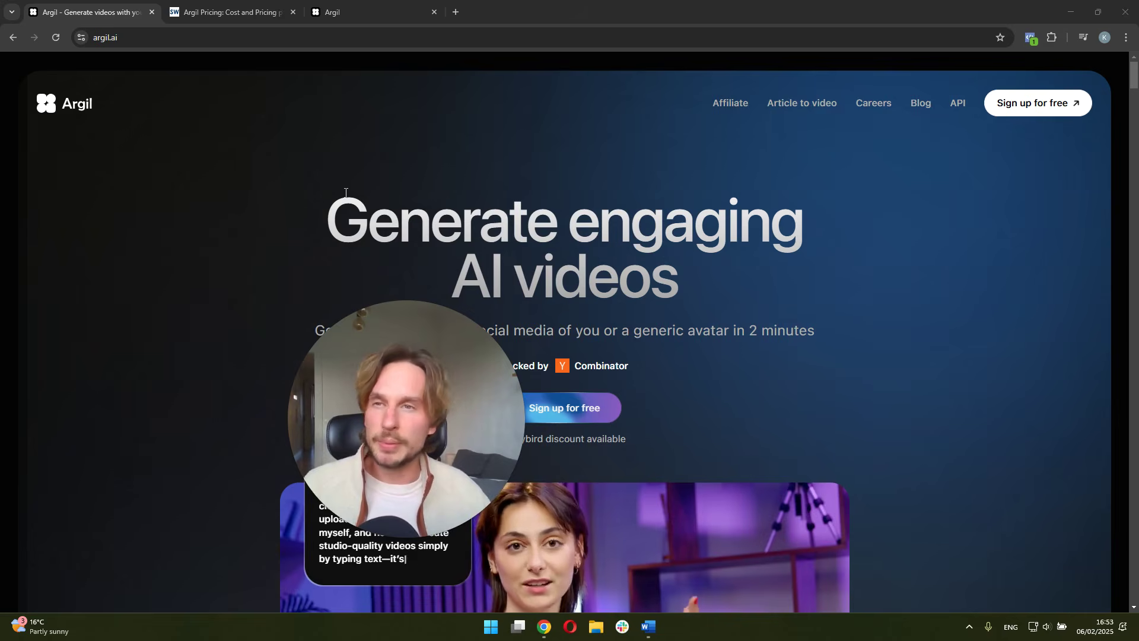
{"action": "left_click", "coordinate": [236, 13]}
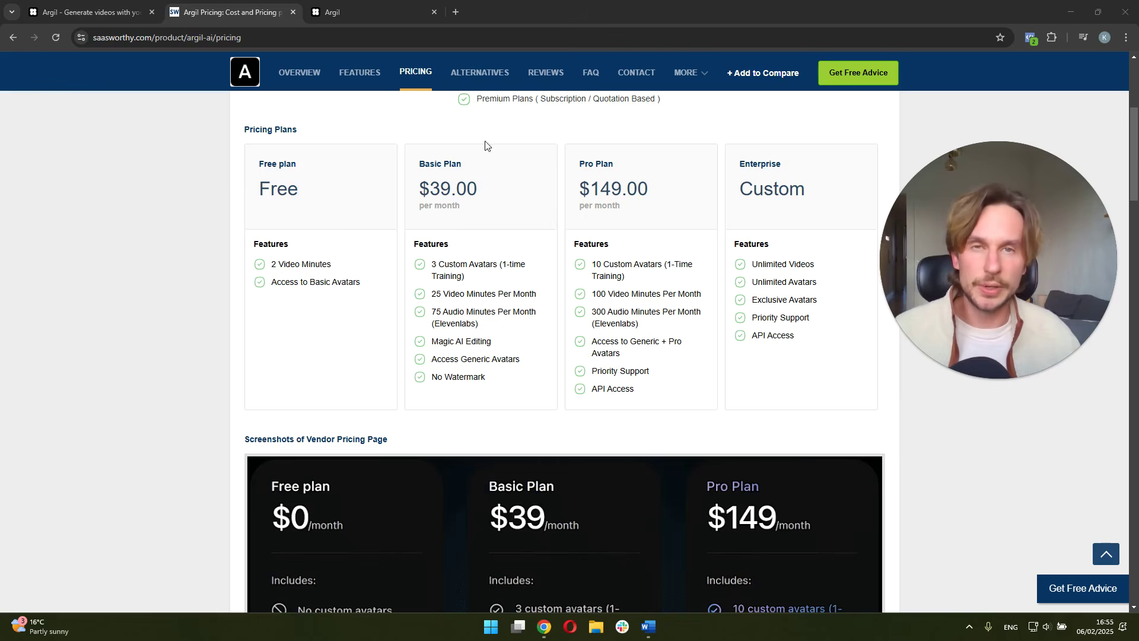
Back out of Argil's avatar picker and scroll down the 23-video My videos library.
{"action": "left_click", "coordinate": [359, 14]}
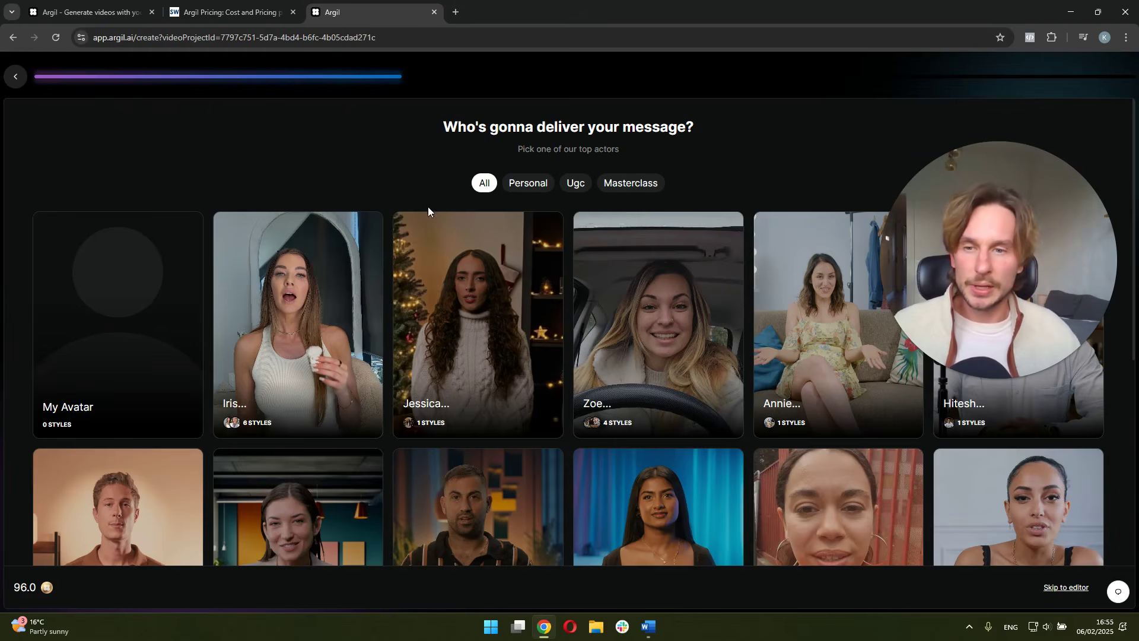
{"action": "scroll", "coordinate": [501, 291], "scroll_direction": "down", "scroll_amount": 1}
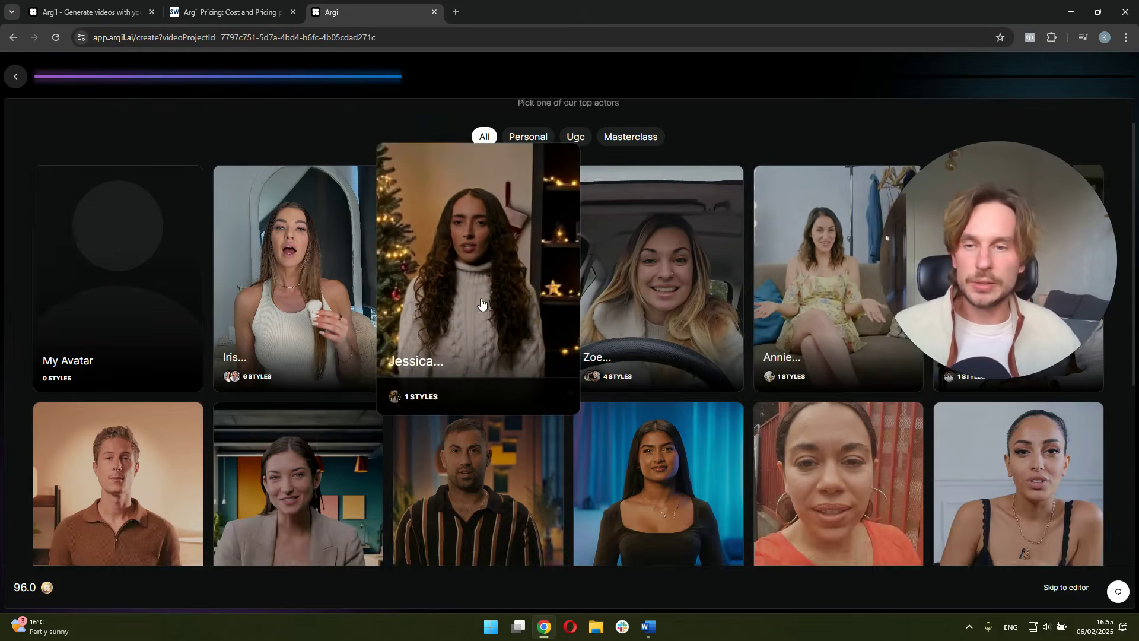
{"action": "scroll", "coordinate": [518, 337], "scroll_direction": "up", "scroll_amount": 1}
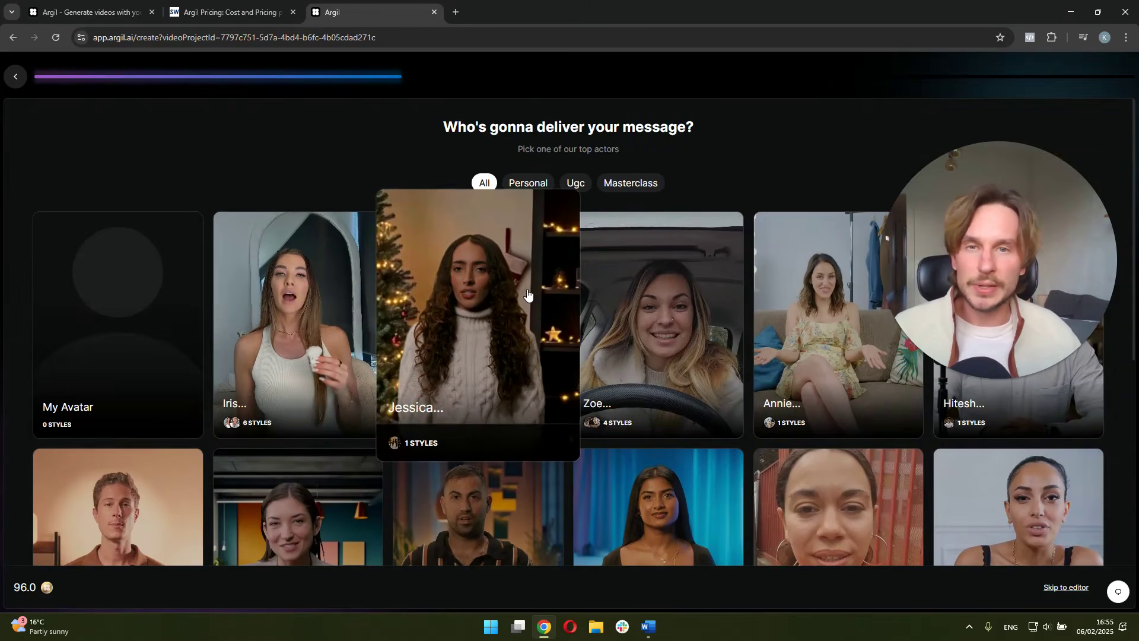
{"action": "scroll", "coordinate": [202, 160], "scroll_direction": "down", "scroll_amount": 1}
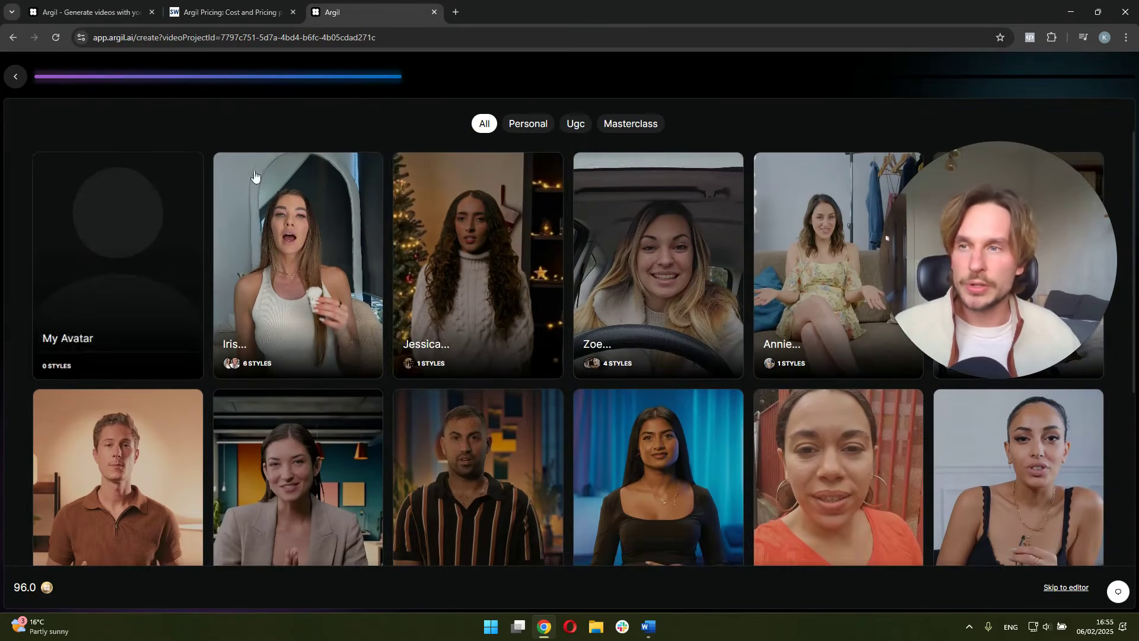
{"action": "left_click", "coordinate": [17, 78]}
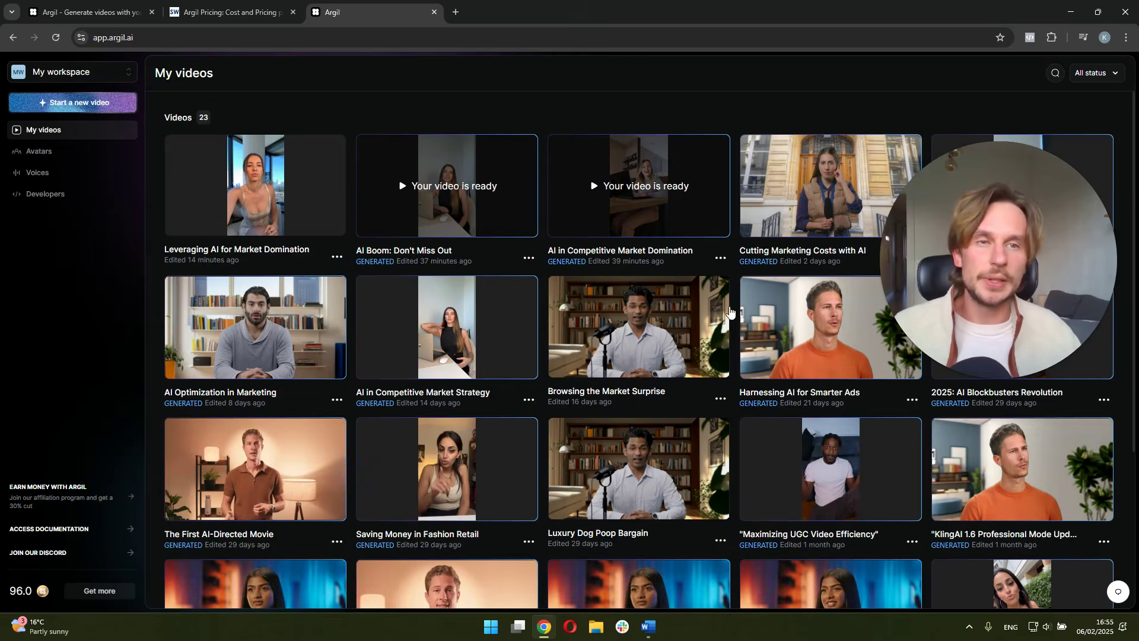
{"action": "mouse_move", "coordinate": [639, 185]}
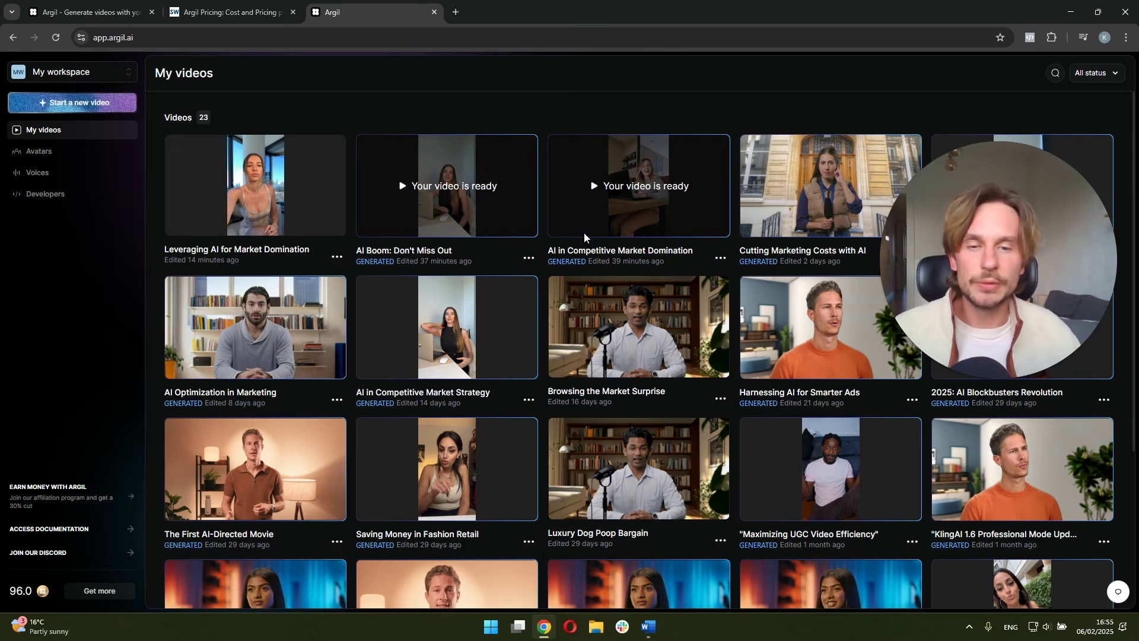
{"action": "scroll", "coordinate": [583, 233], "scroll_direction": "down", "scroll_amount": 4}
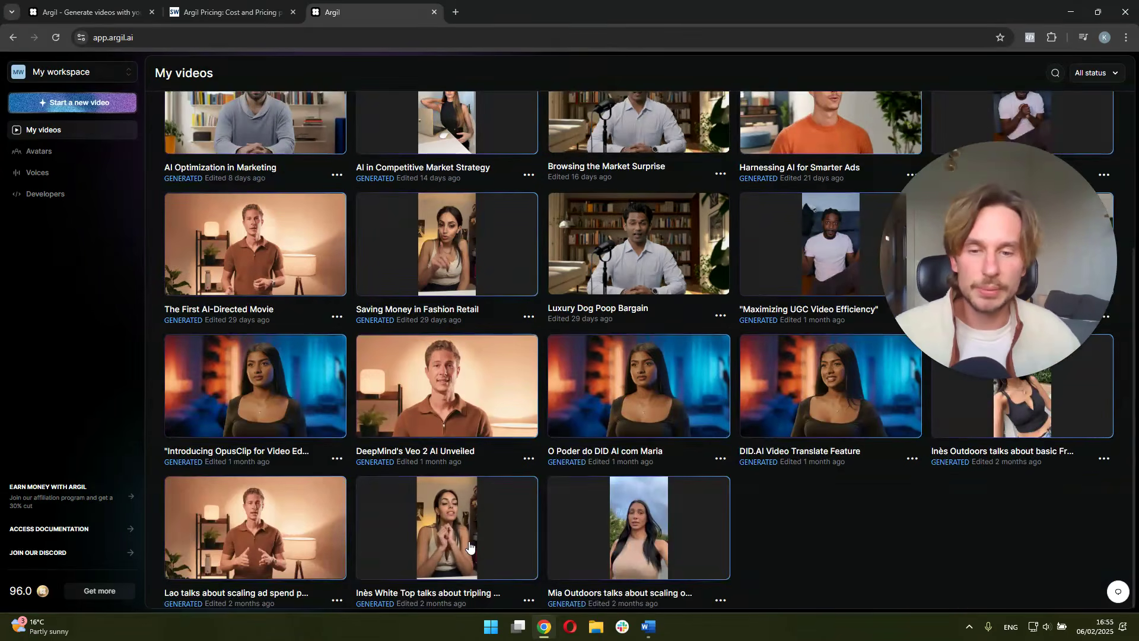
Play the Inès White Top video about tripling ROAS with strategy.
{"action": "left_click", "coordinate": [469, 545]}
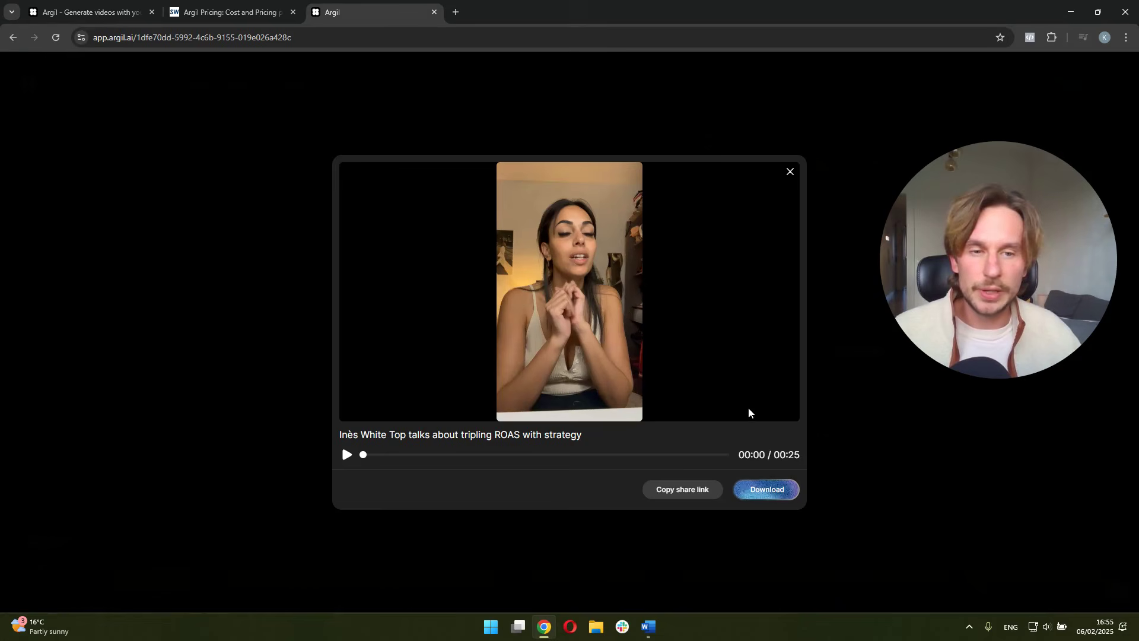
{"action": "left_click", "coordinate": [346, 455]}
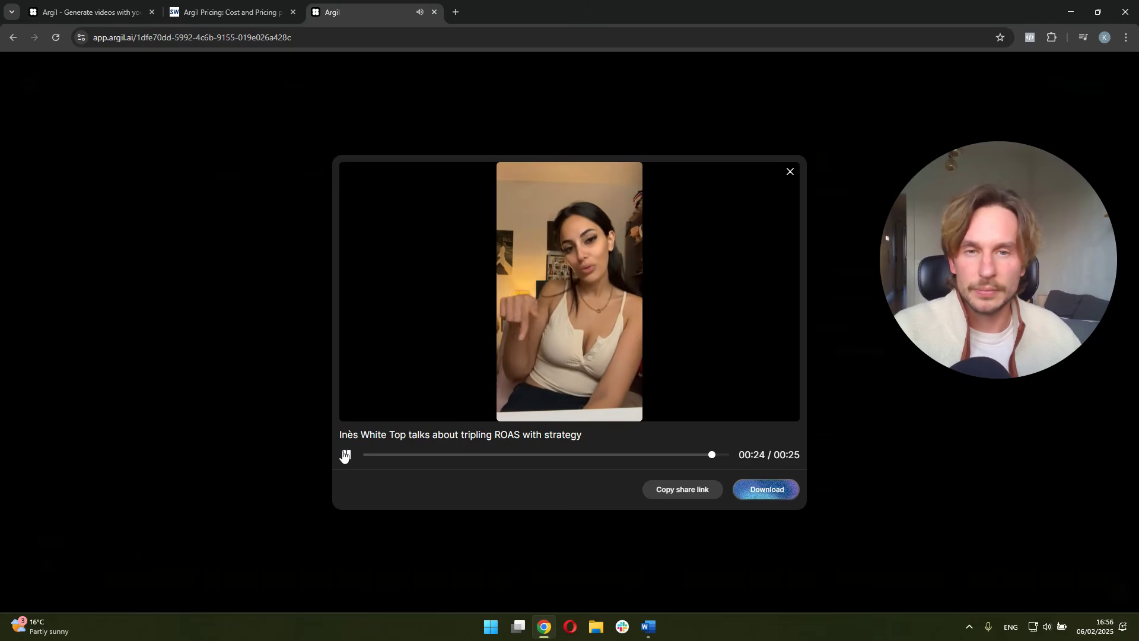
Close the Inès preview to return to the 23-video My videos library.
{"action": "left_click", "coordinate": [790, 175]}
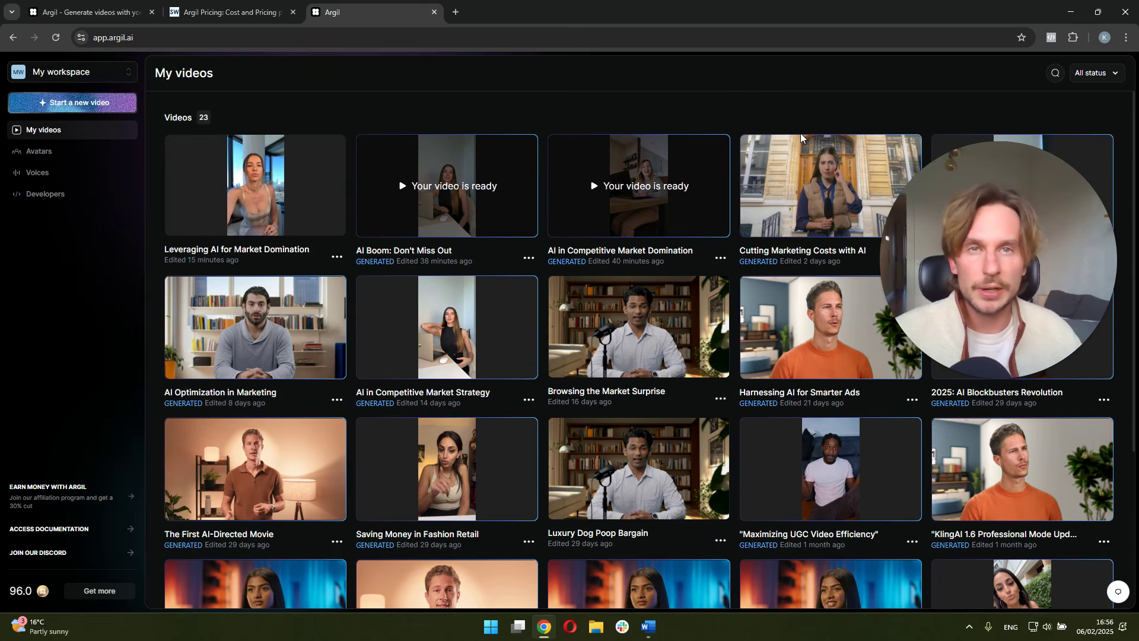
Play the Cutting Marketing Costs with AI video, pausing at 22 of 23 seconds.
{"action": "left_click", "coordinate": [833, 182]}
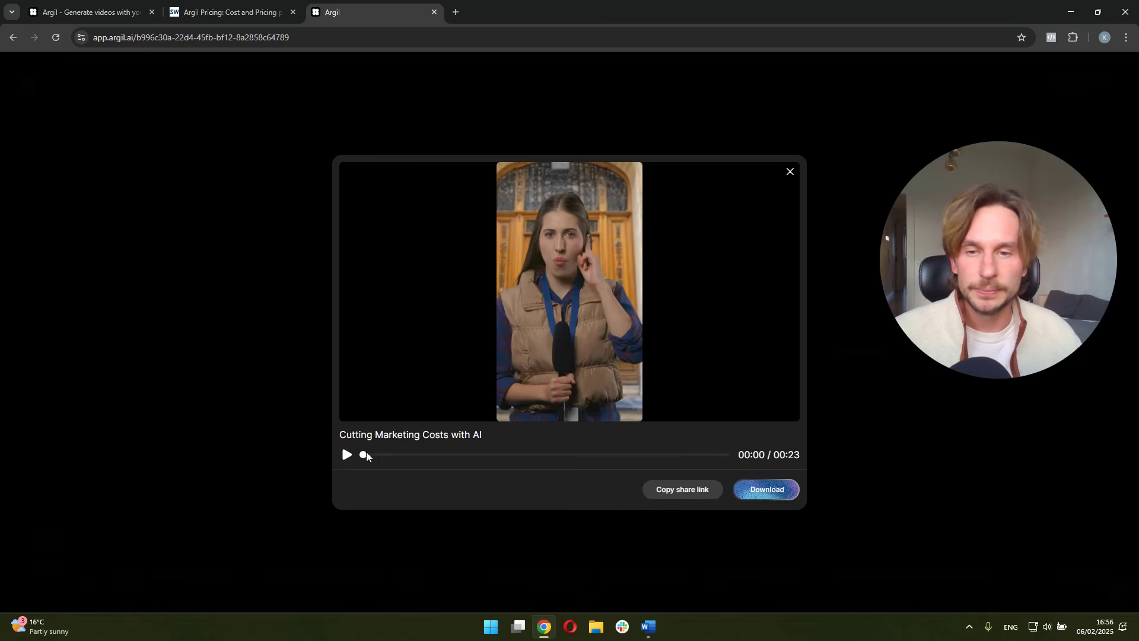
{"action": "left_click", "coordinate": [345, 456]}
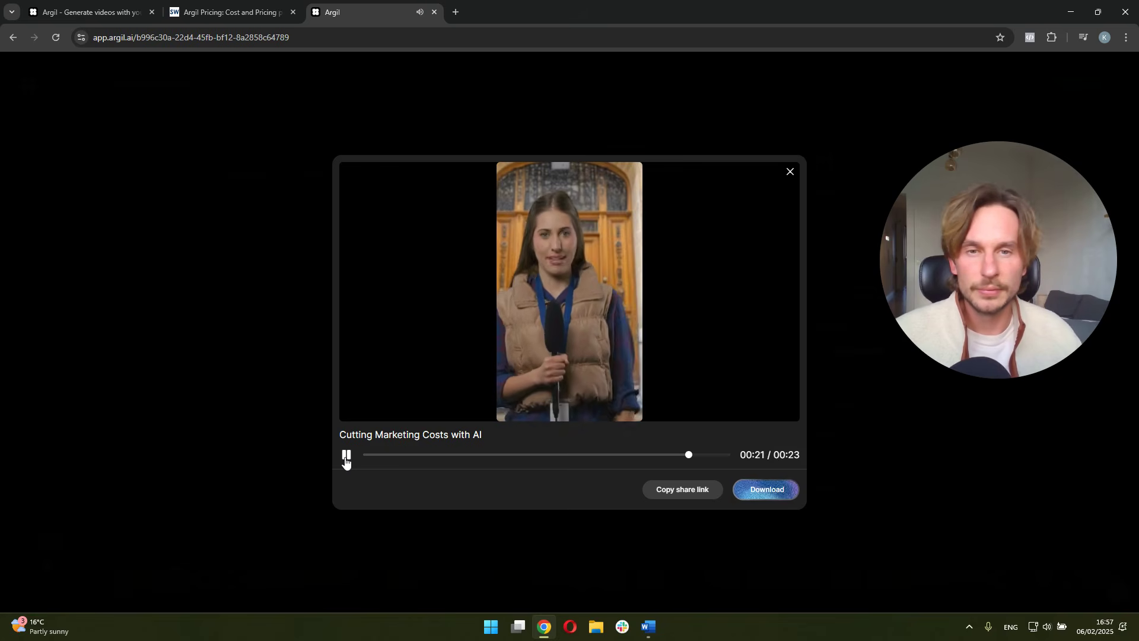
{"action": "left_click", "coordinate": [346, 456]}
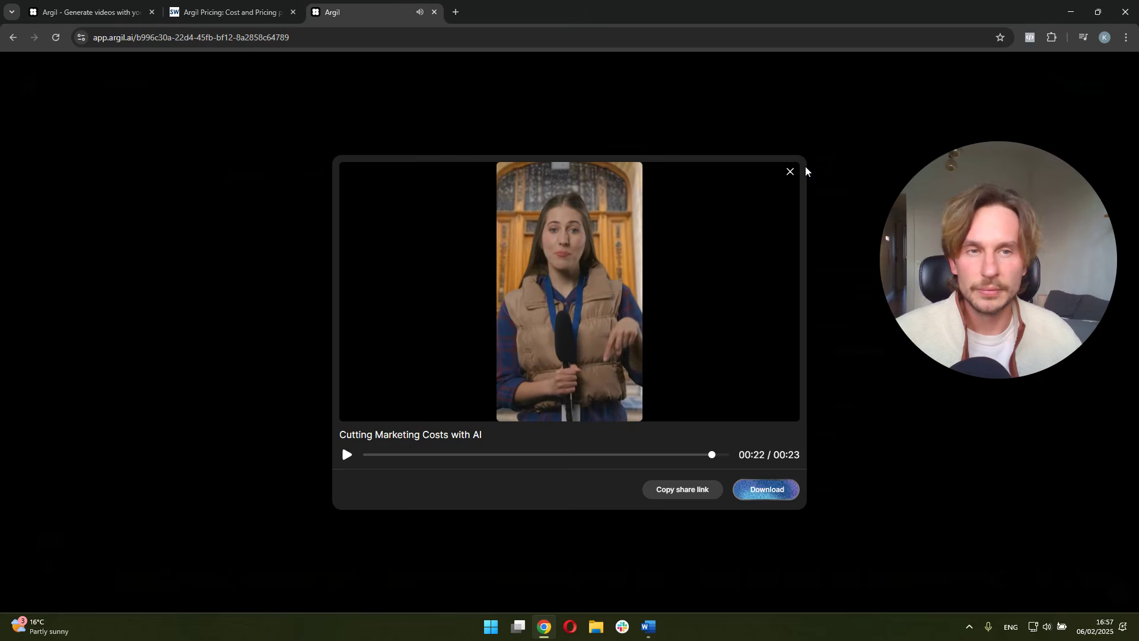
Close the preview and view the Voices page: no personal voices, one Eleven Labs voice.
{"action": "left_click", "coordinate": [790, 172]}
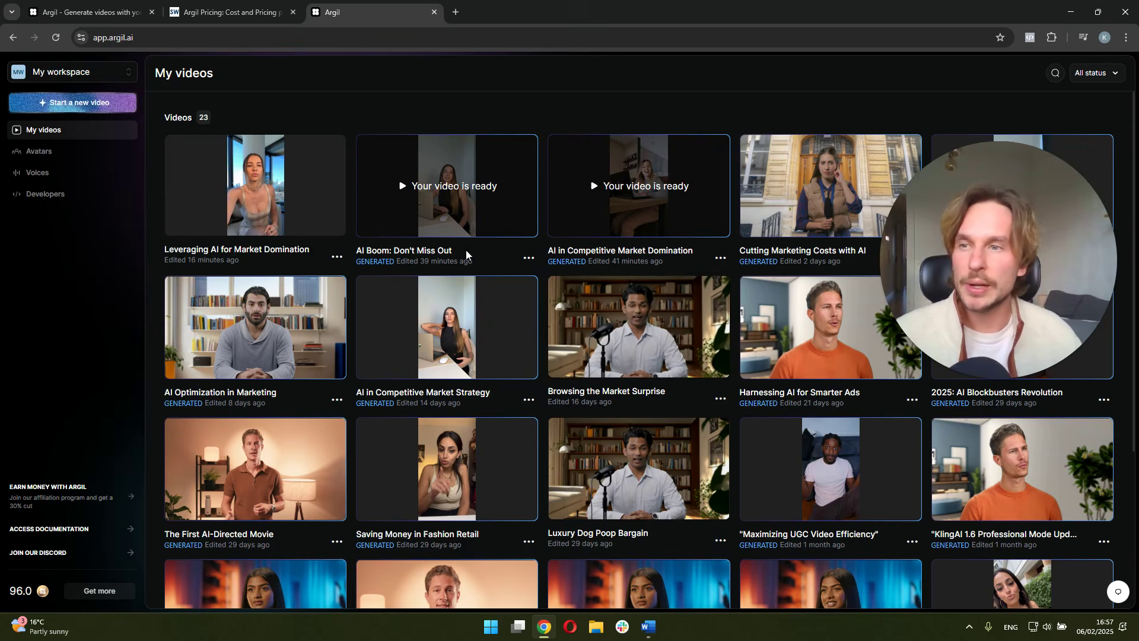
{"action": "left_click", "coordinate": [39, 173]}
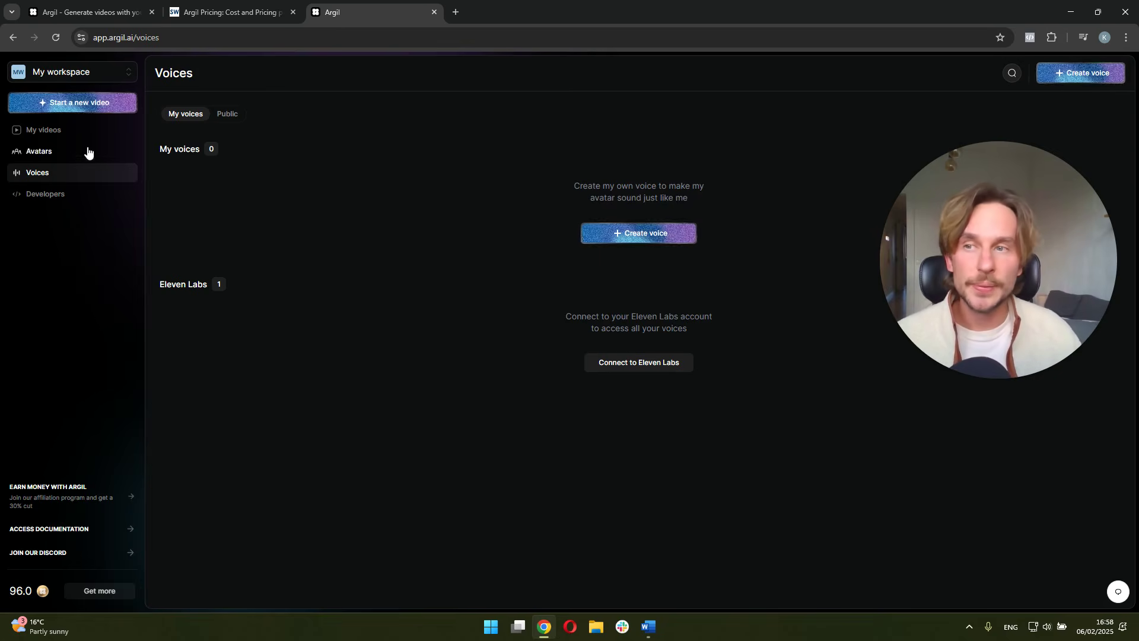
Bring up the empty New avatar naming dialog from the Avatars page.
{"action": "left_click", "coordinate": [71, 152]}
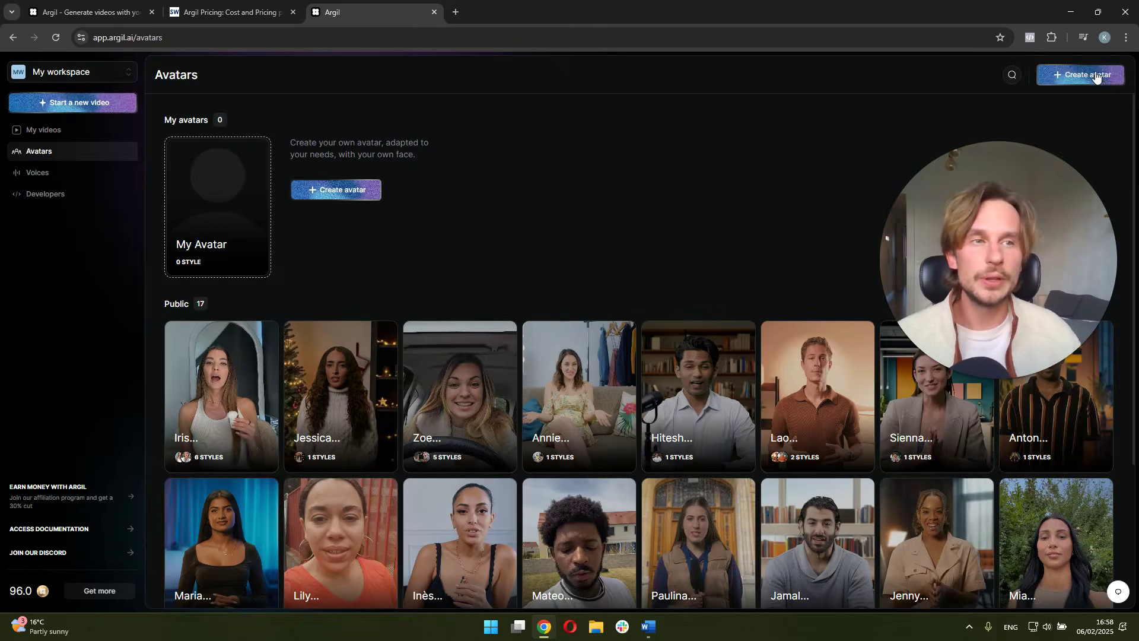
{"action": "left_click", "coordinate": [1093, 74]}
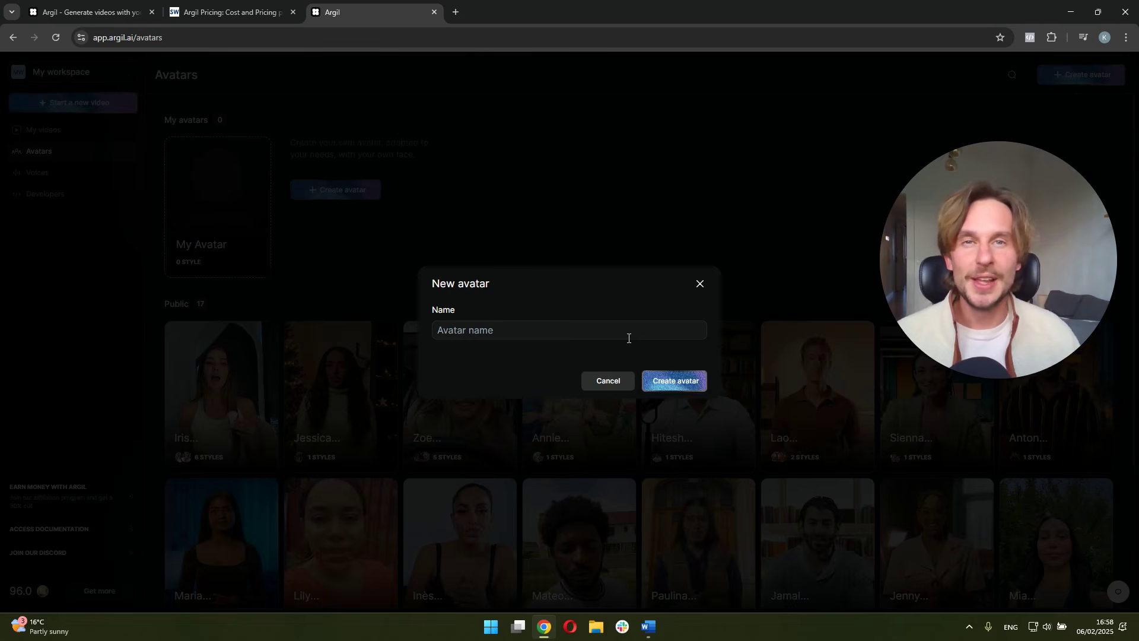
Dismiss the New avatar dialog without naming the avatar.
{"action": "left_click", "coordinate": [699, 284]}
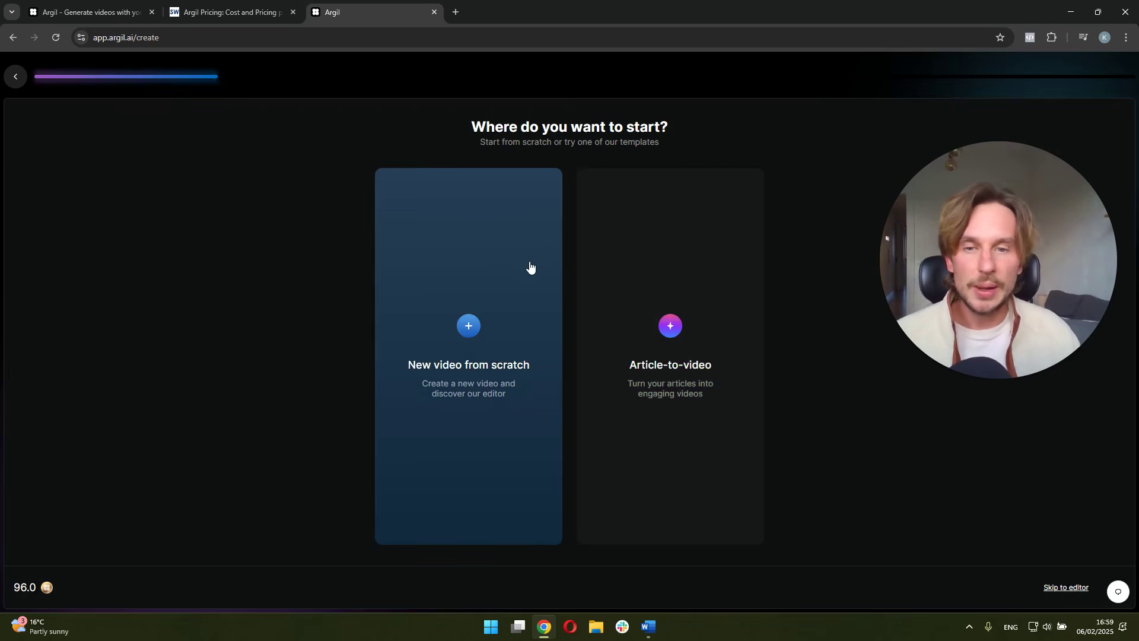
Start a video from scratch and pick avatar Mia in her Outdoors style.
{"action": "left_click", "coordinate": [529, 268]}
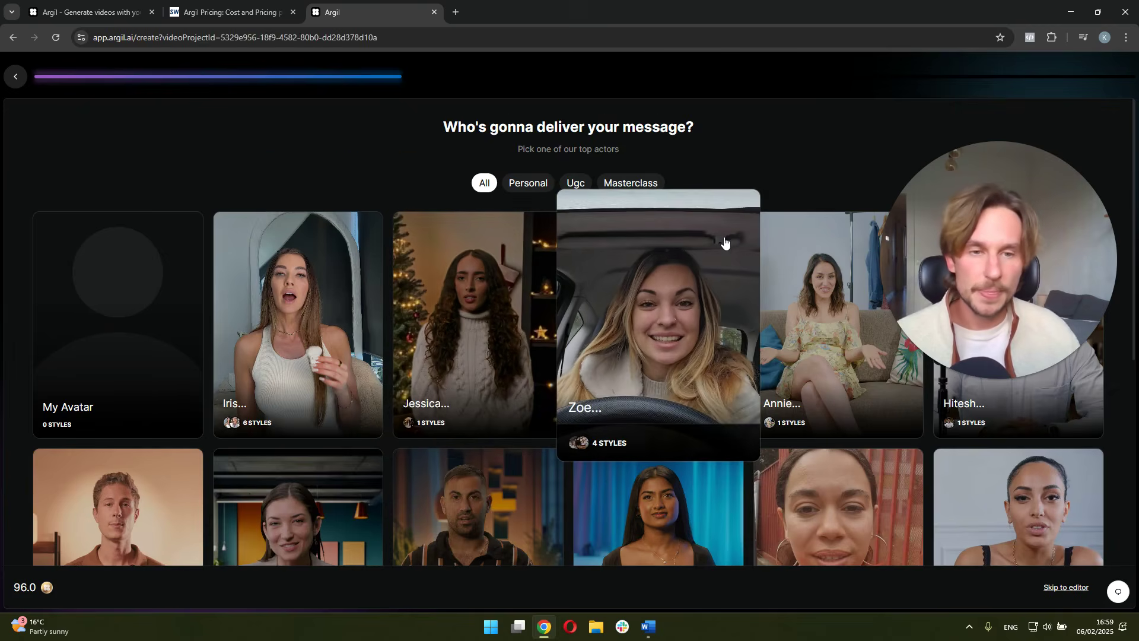
{"action": "scroll", "coordinate": [763, 287], "scroll_direction": "down", "scroll_amount": 1}
{"action": "scroll", "coordinate": [764, 288], "scroll_direction": "down", "scroll_amount": 1}
{"action": "scroll", "coordinate": [593, 314], "scroll_direction": "down", "scroll_amount": 1}
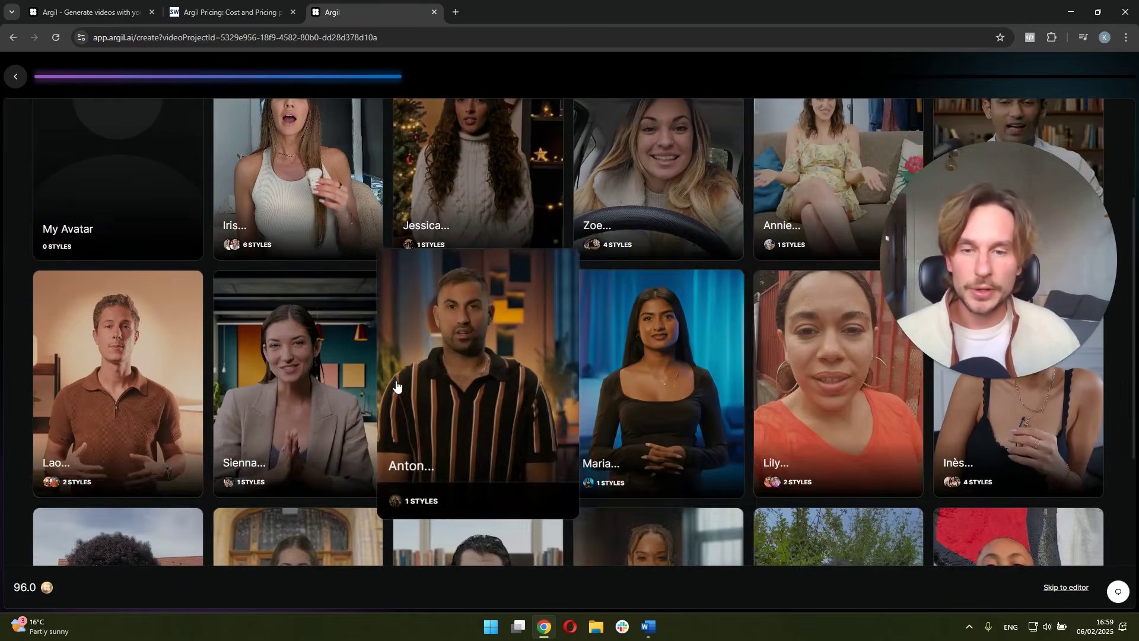
{"action": "scroll", "coordinate": [617, 332], "scroll_direction": "down", "scroll_amount": 1}
{"action": "scroll", "coordinate": [712, 415], "scroll_direction": "down", "scroll_amount": 2}
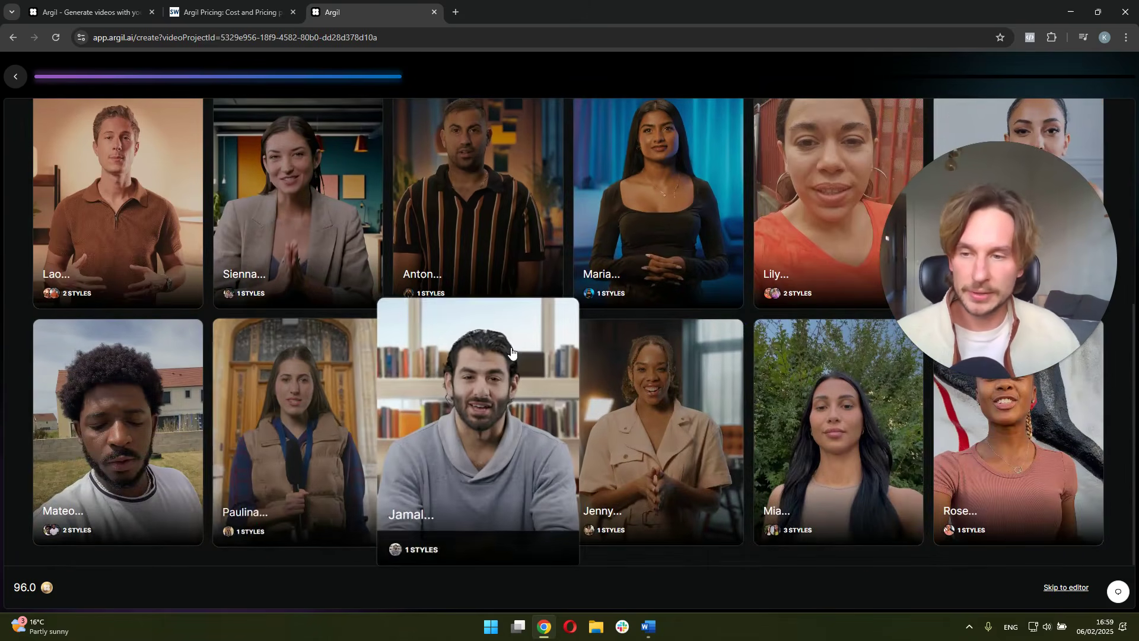
{"action": "scroll", "coordinate": [504, 332], "scroll_direction": "up", "scroll_amount": 2}
{"action": "scroll", "coordinate": [540, 303], "scroll_direction": "down", "scroll_amount": 2}
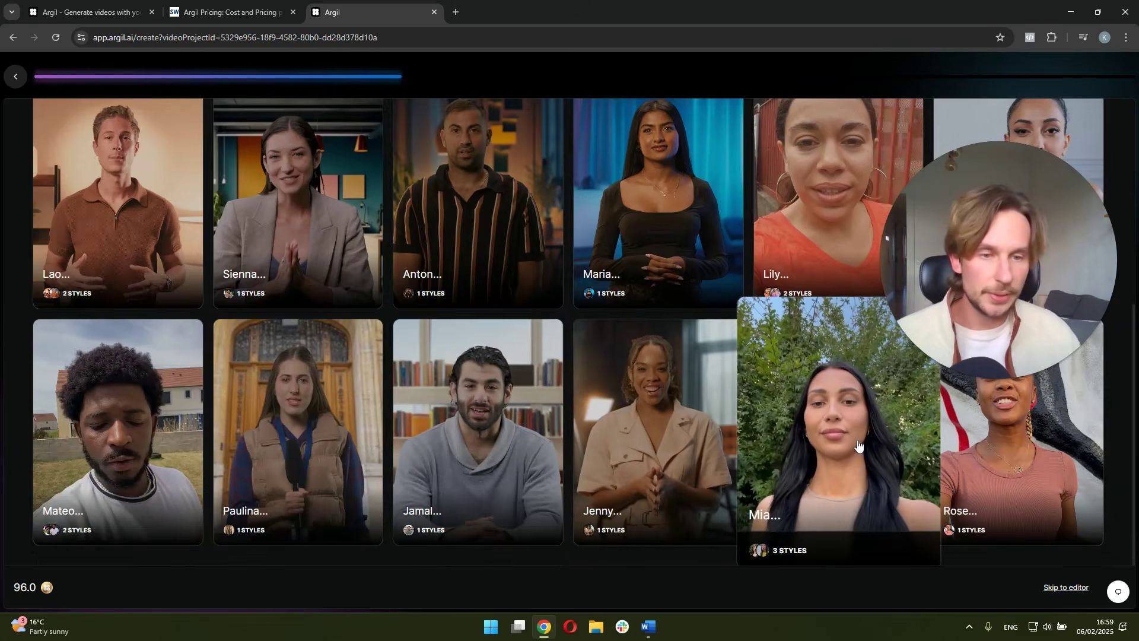
{"action": "left_click", "coordinate": [853, 440]}
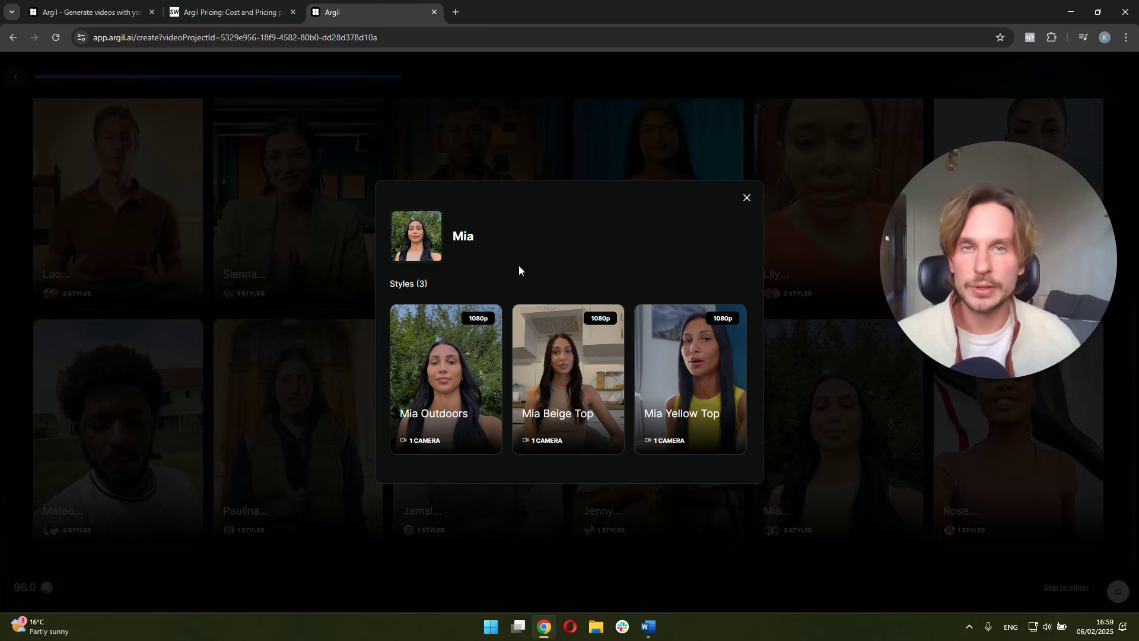
{"action": "left_click", "coordinate": [478, 353]}
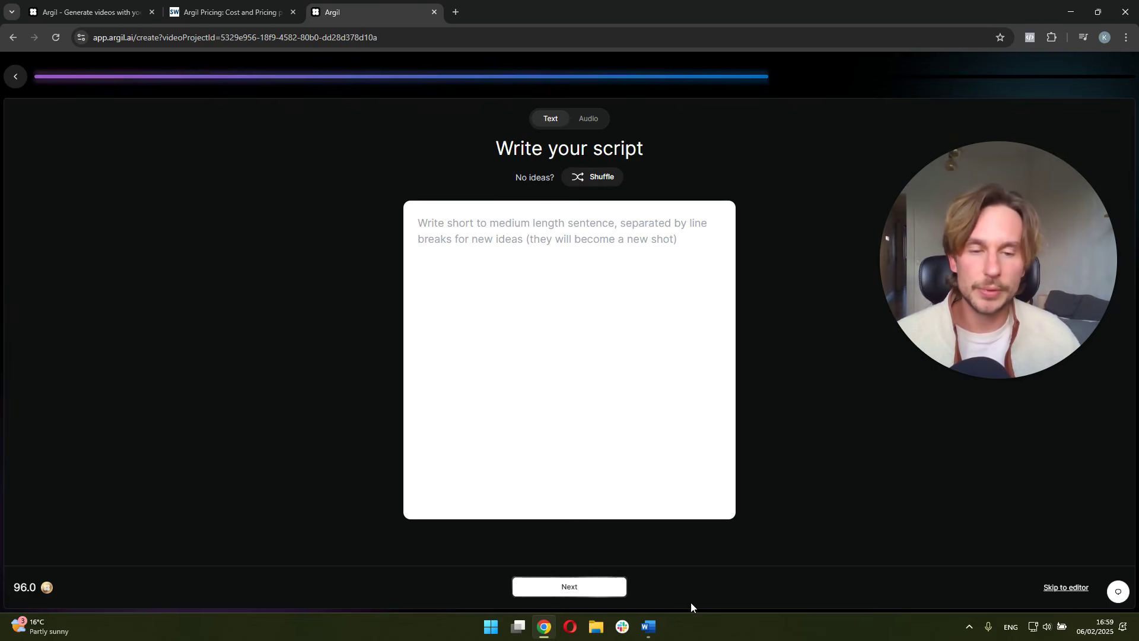
Copy the four-line AI marketing script from Word into Argil's script box and continue.
{"action": "left_click", "coordinate": [648, 627]}
{"action": "left_click_drag", "start_coordinate": [682, 296], "coordinate": [306, 196]}
{"action": "key", "text": "ctrl+c"}
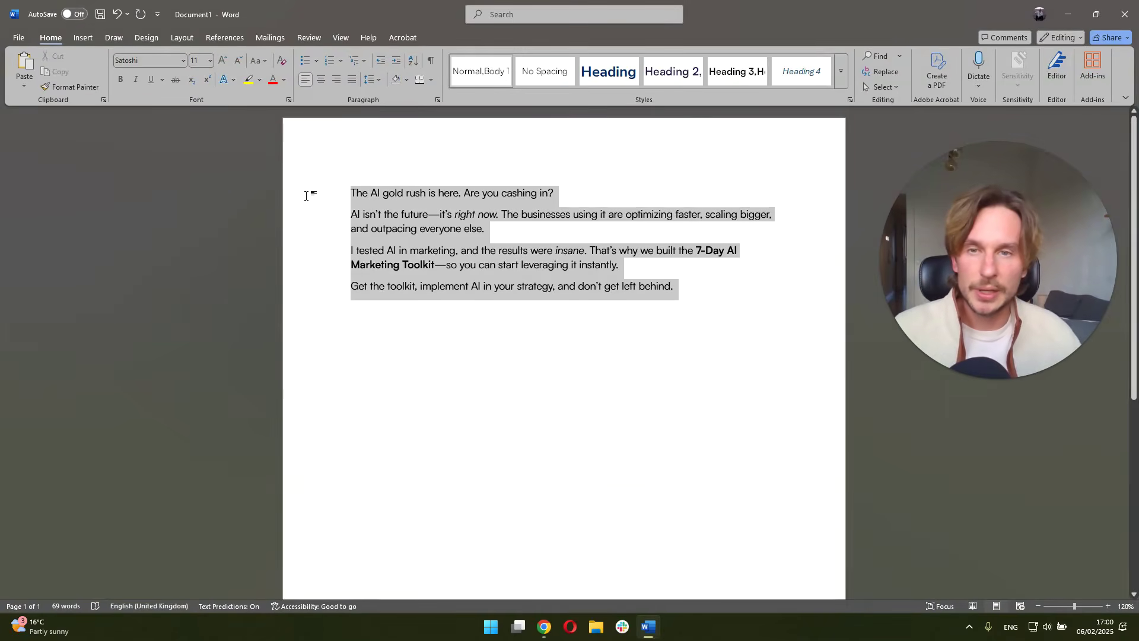
{"action": "left_click", "coordinate": [544, 626]}
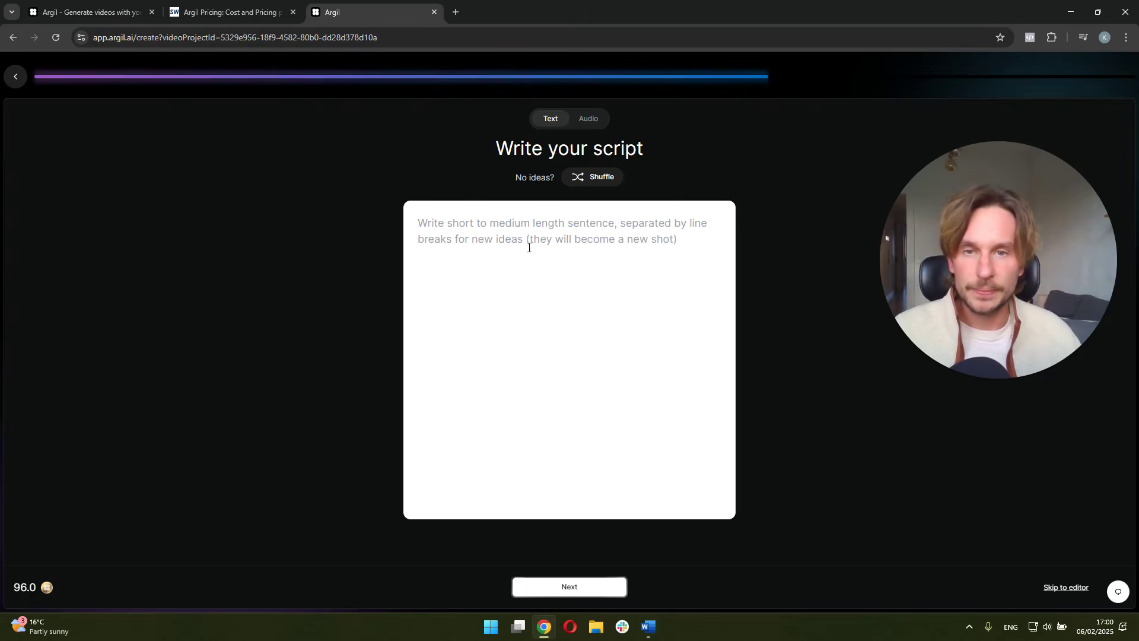
{"action": "key", "text": "ctrl+v"}
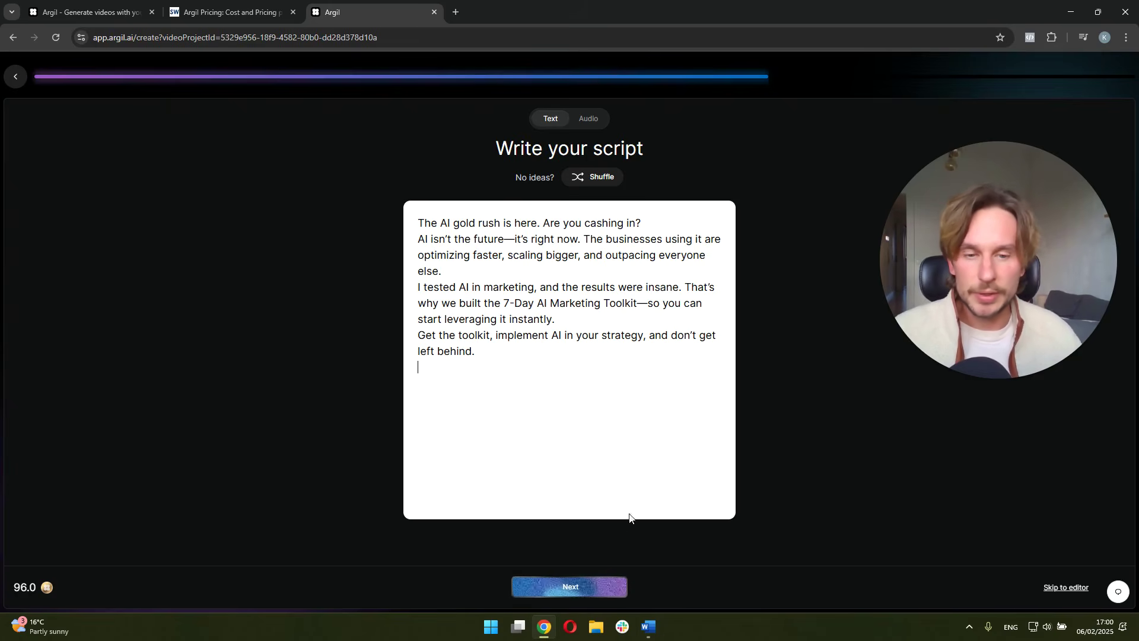
{"action": "left_click", "coordinate": [587, 584]}
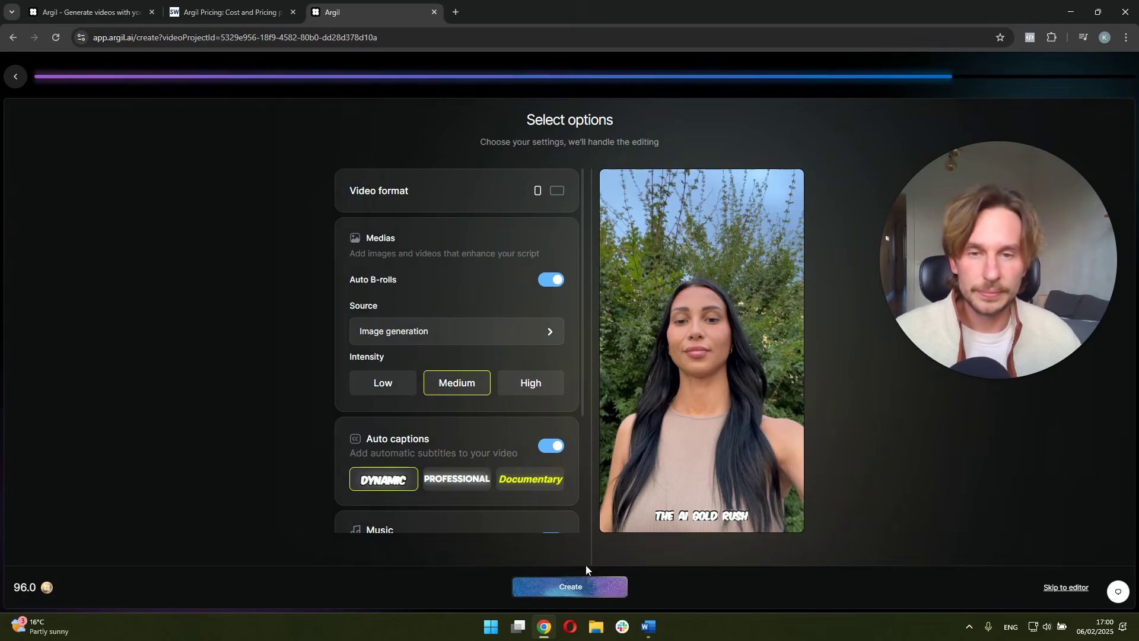
Keep the video in portrait format and take B-rolls from Google images.
{"action": "left_click", "coordinate": [558, 192]}
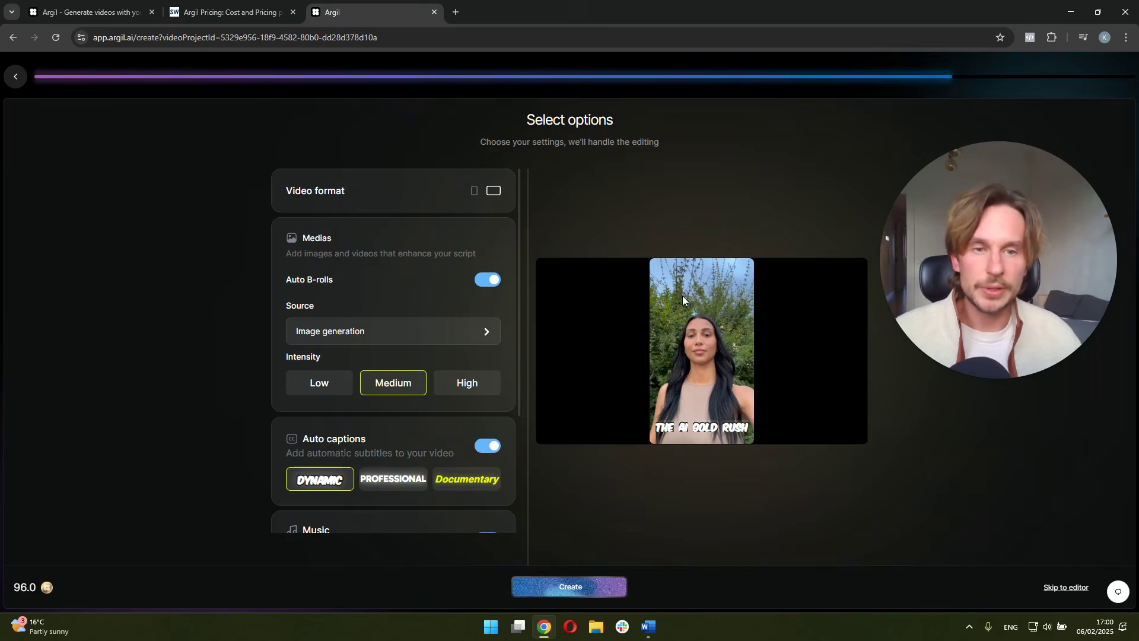
{"action": "left_click", "coordinate": [474, 191]}
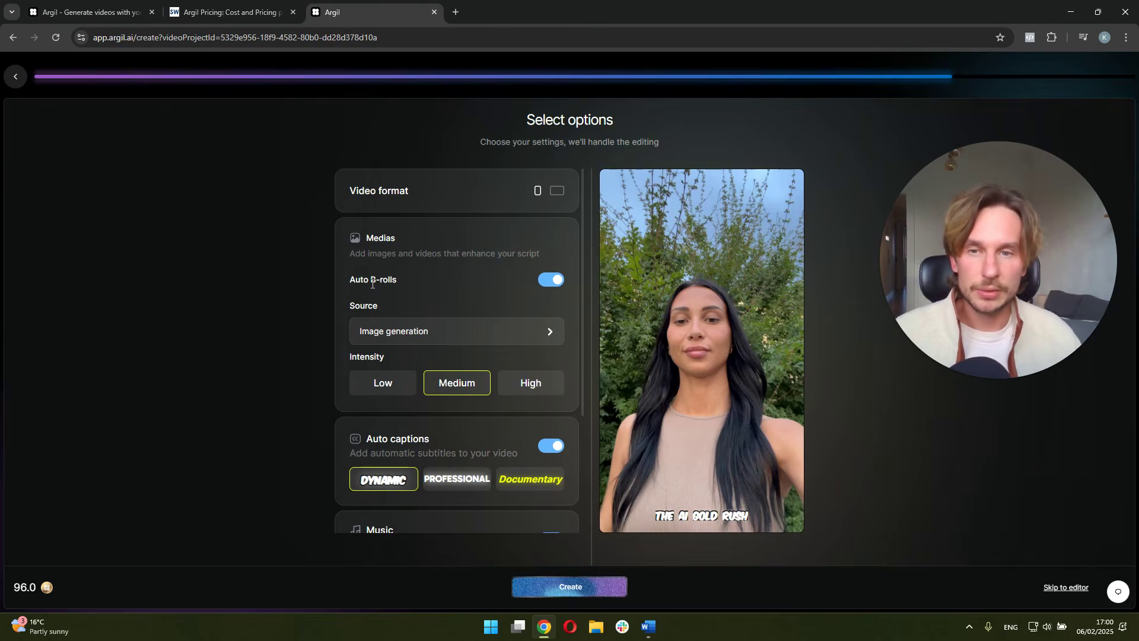
{"action": "left_click", "coordinate": [443, 332]}
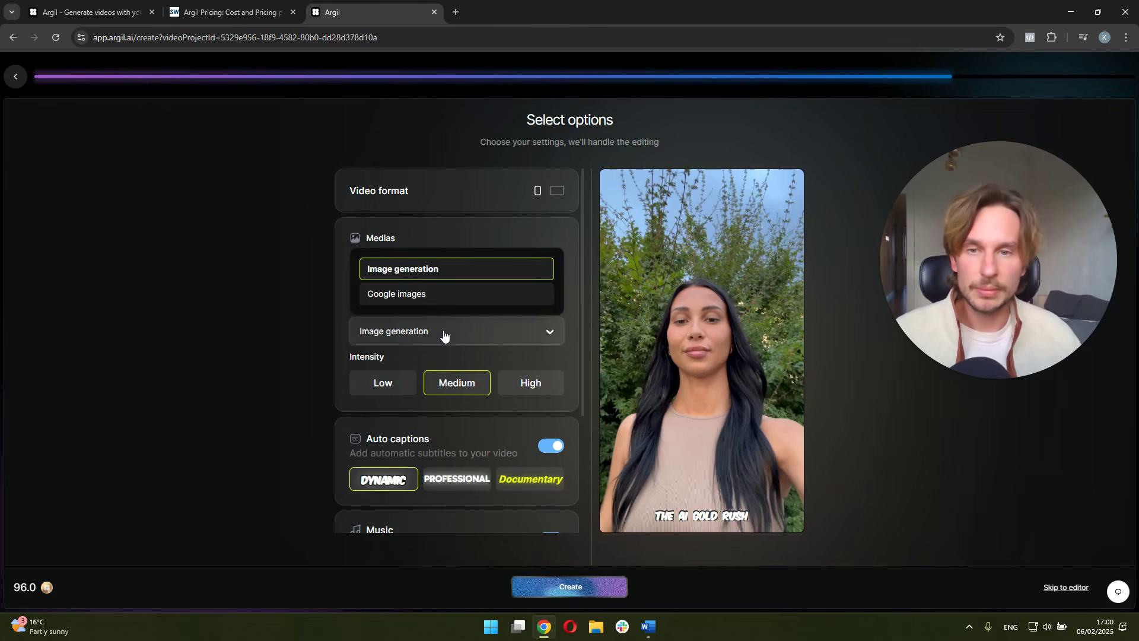
{"action": "left_click", "coordinate": [429, 292]}
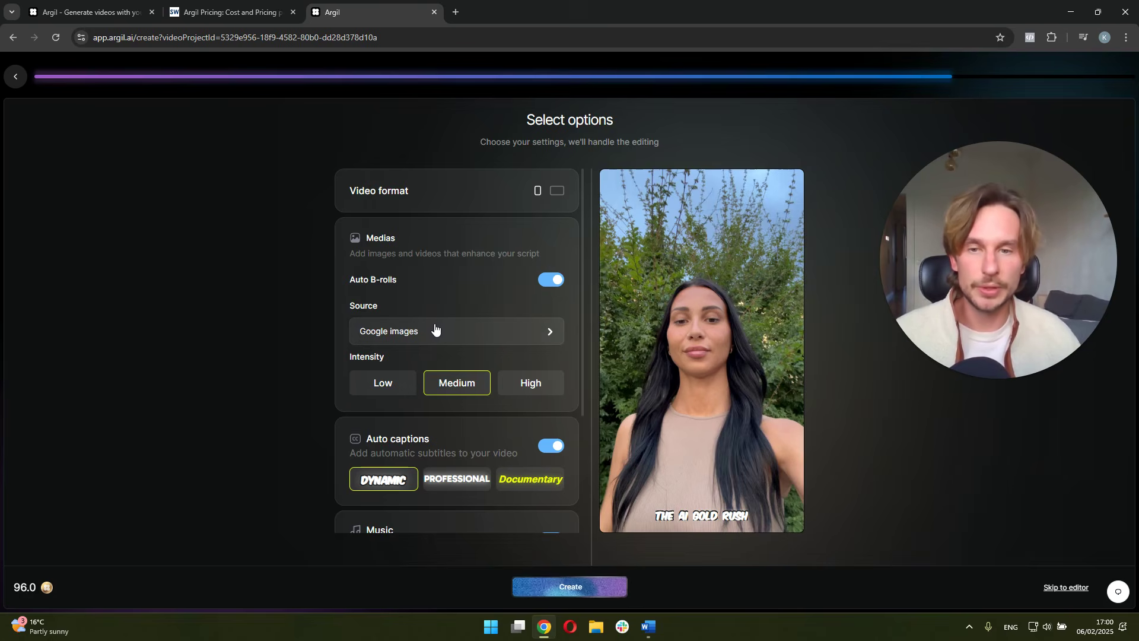
Set the captions to the Professional style after briefly trying Documentary.
{"action": "scroll", "coordinate": [412, 385], "scroll_direction": "down", "scroll_amount": 1}
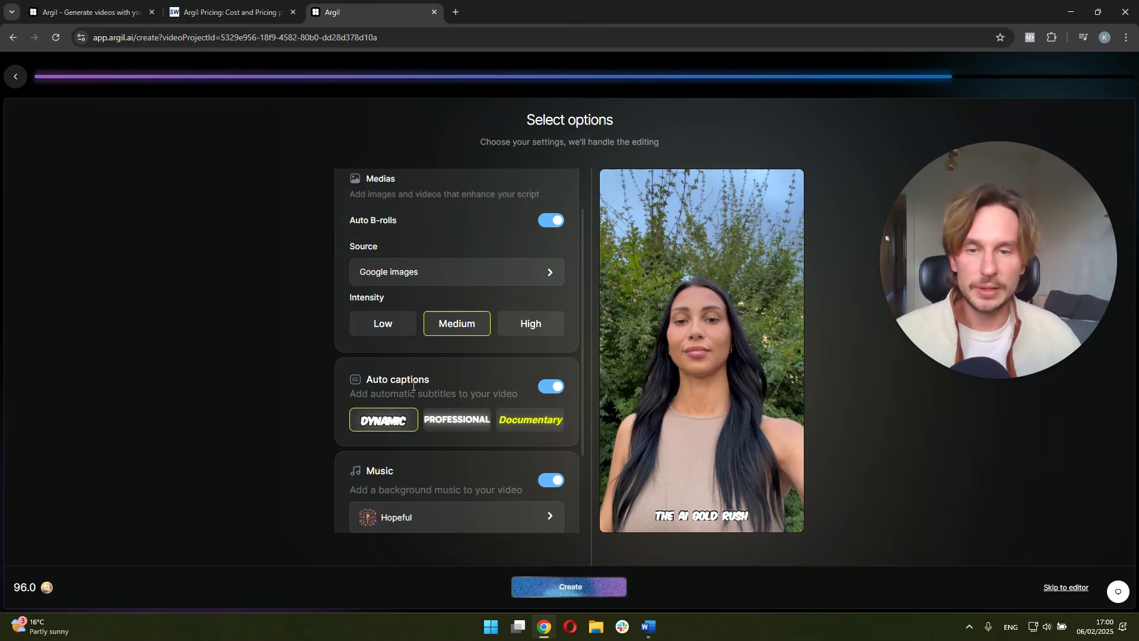
{"action": "scroll", "coordinate": [407, 326], "scroll_direction": "up", "scroll_amount": 1}
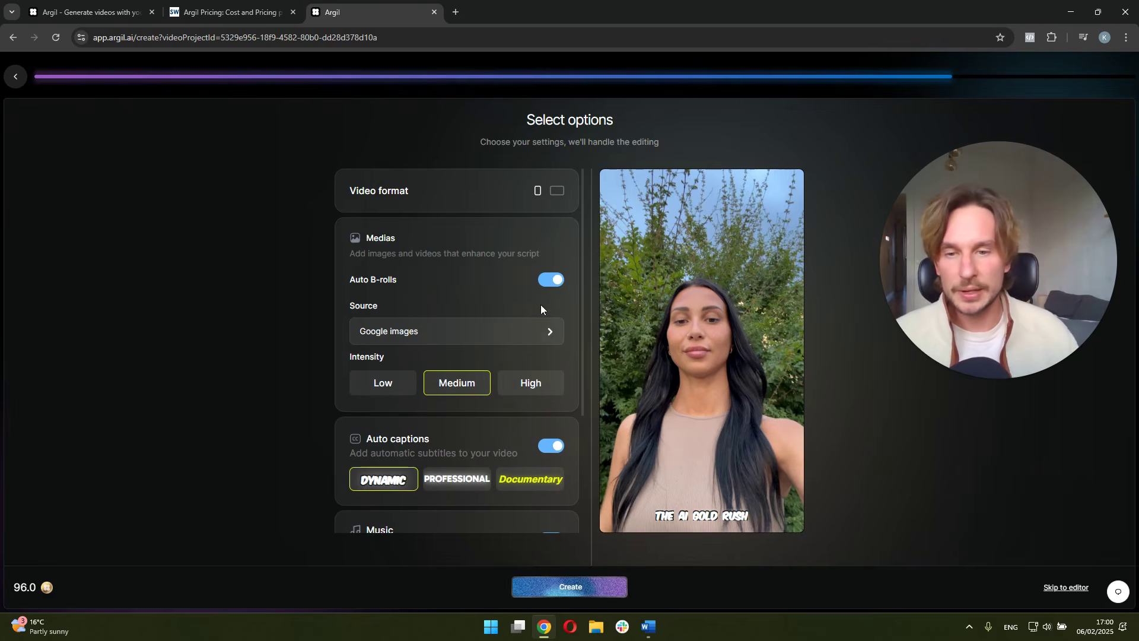
{"action": "scroll", "coordinate": [540, 304], "scroll_direction": "down", "scroll_amount": 1}
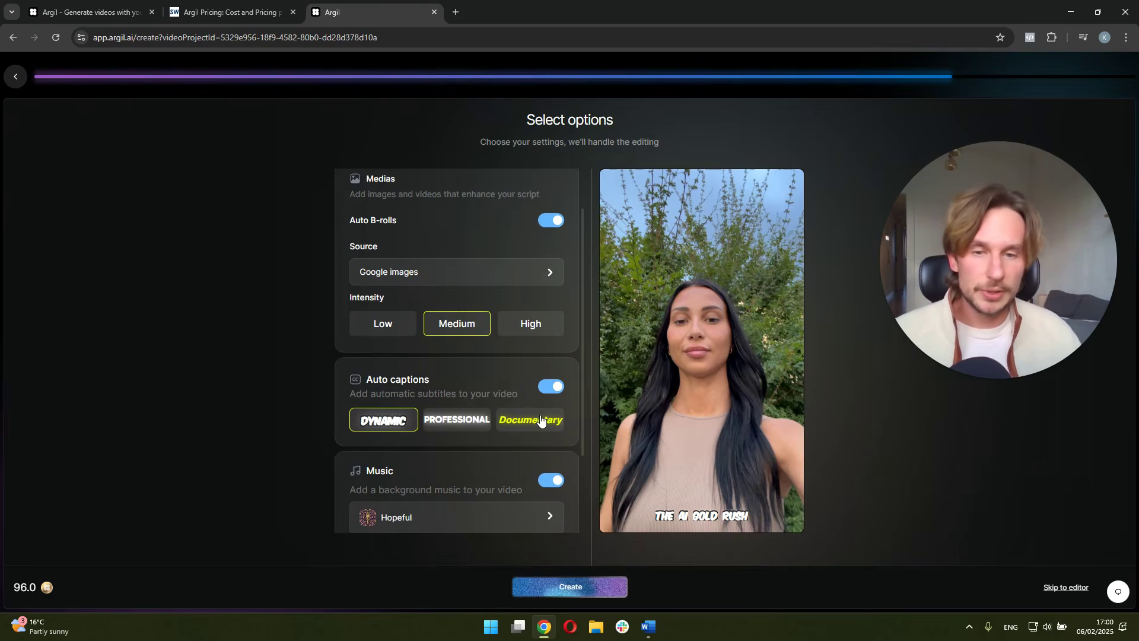
{"action": "scroll", "coordinate": [522, 409], "scroll_direction": "down", "scroll_amount": 2}
{"action": "left_click", "coordinate": [465, 306]}
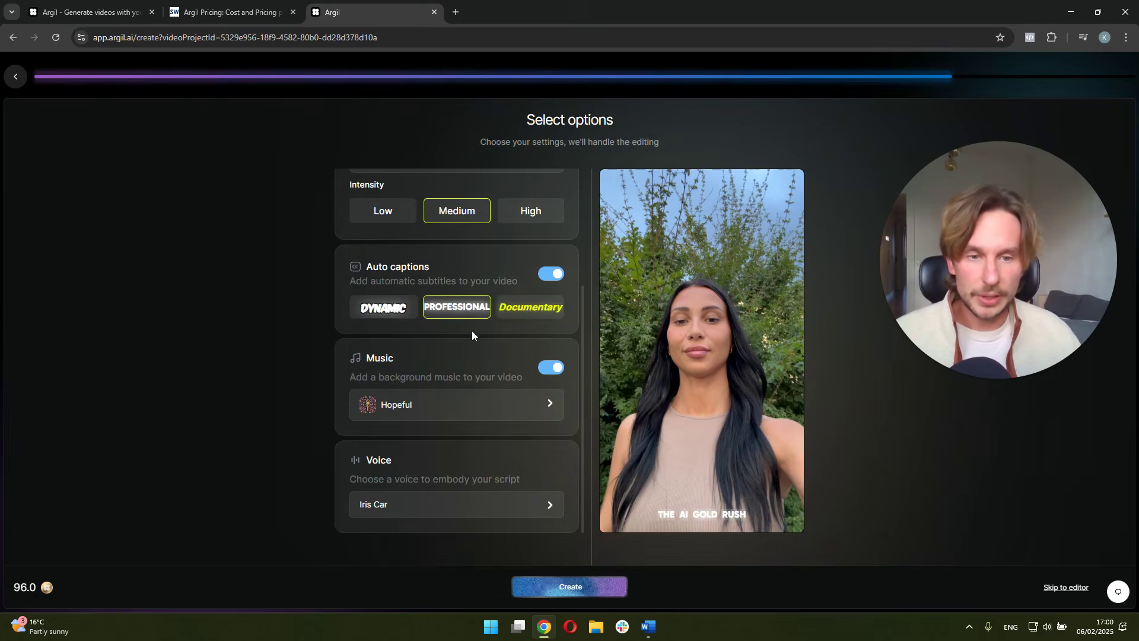
{"action": "left_click", "coordinate": [509, 309]}
{"action": "left_click", "coordinate": [468, 309]}
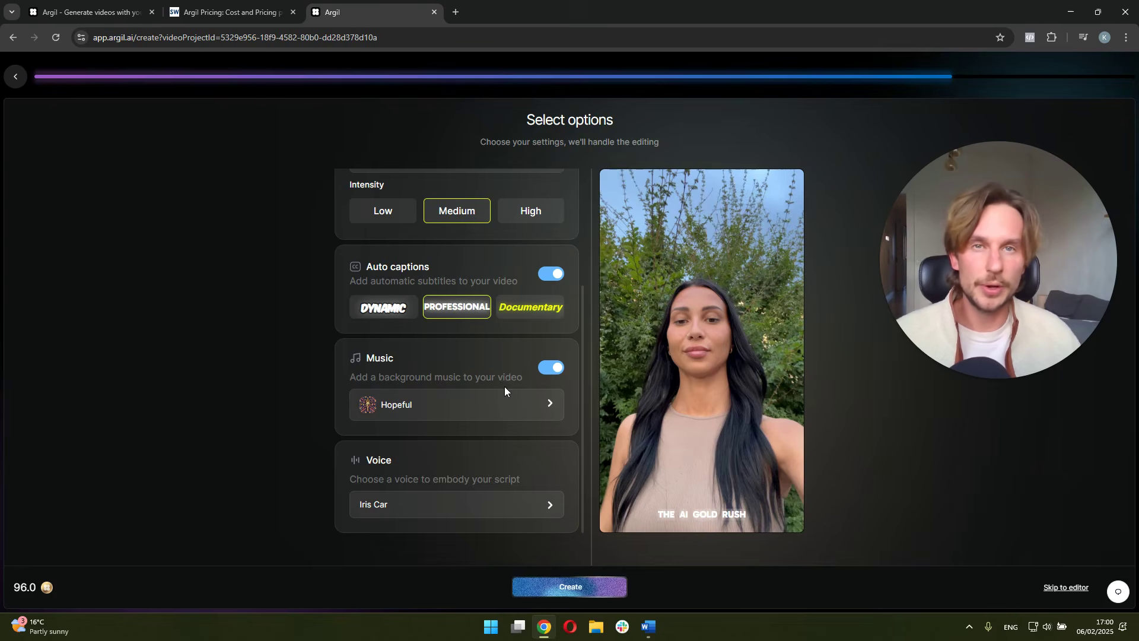
Preview and keep the Iris Car voice, then create the 'Cashing in on AI Gold Rush' video.
{"action": "left_click", "coordinate": [509, 505]}
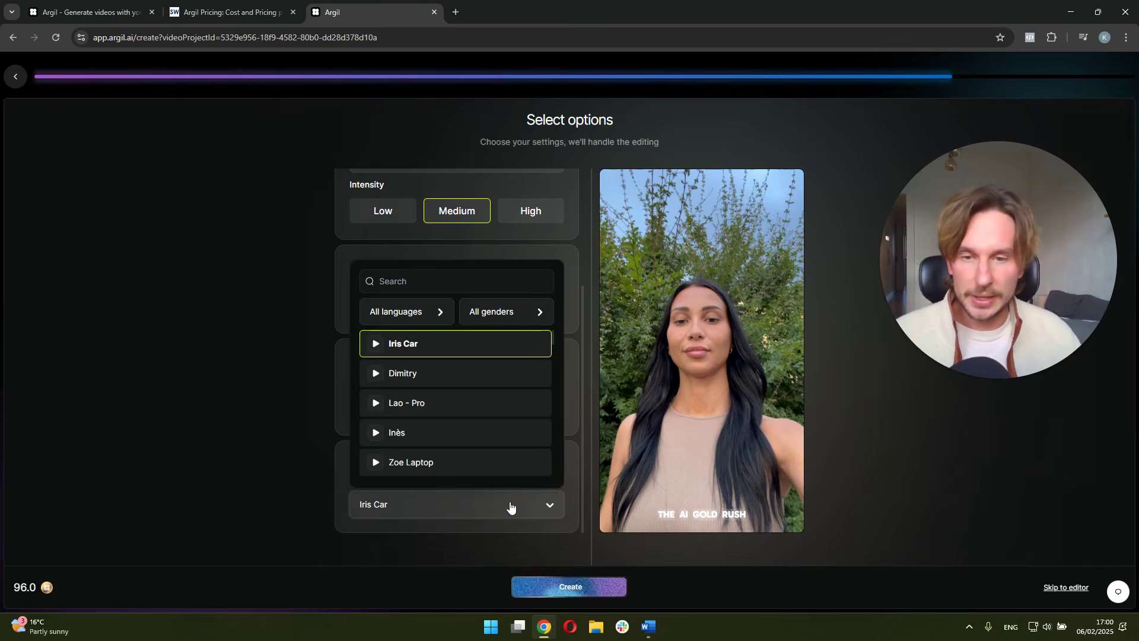
{"action": "left_click", "coordinate": [375, 347]}
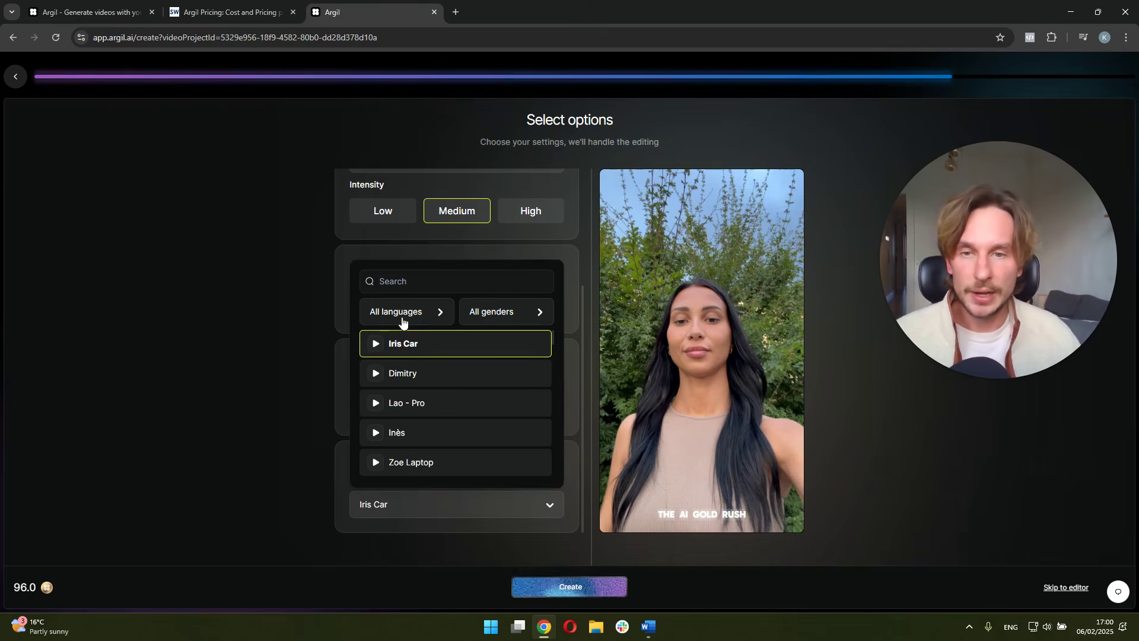
{"action": "scroll", "coordinate": [455, 382], "scroll_direction": "up", "scroll_amount": 3}
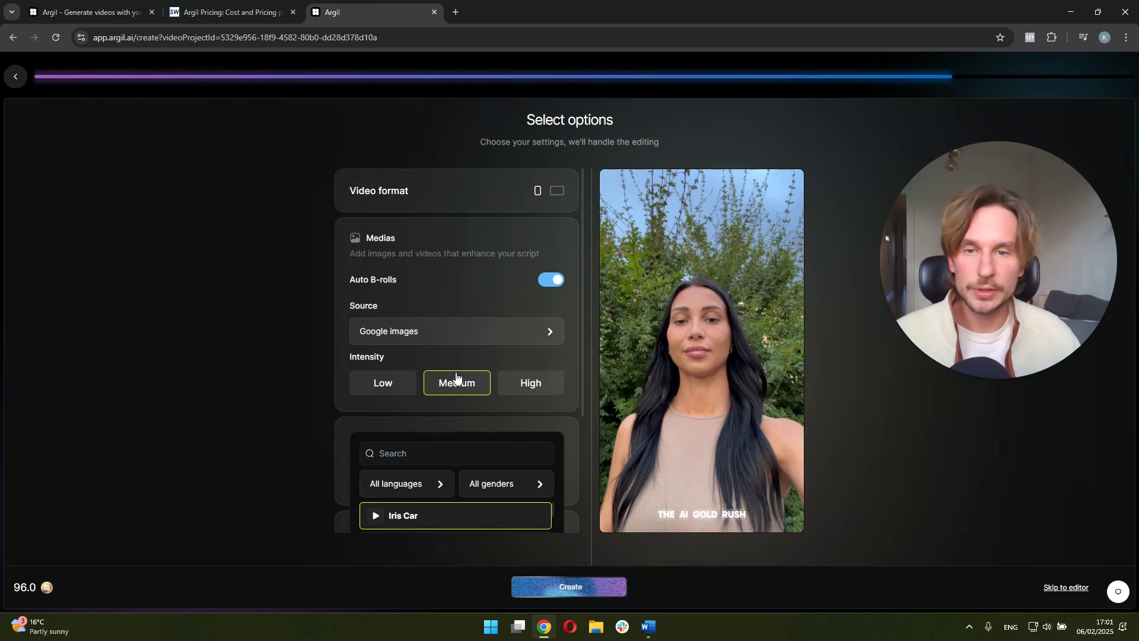
{"action": "scroll", "coordinate": [496, 452], "scroll_direction": "down", "scroll_amount": 1}
{"action": "scroll", "coordinate": [496, 452], "scroll_direction": "up", "scroll_amount": 1}
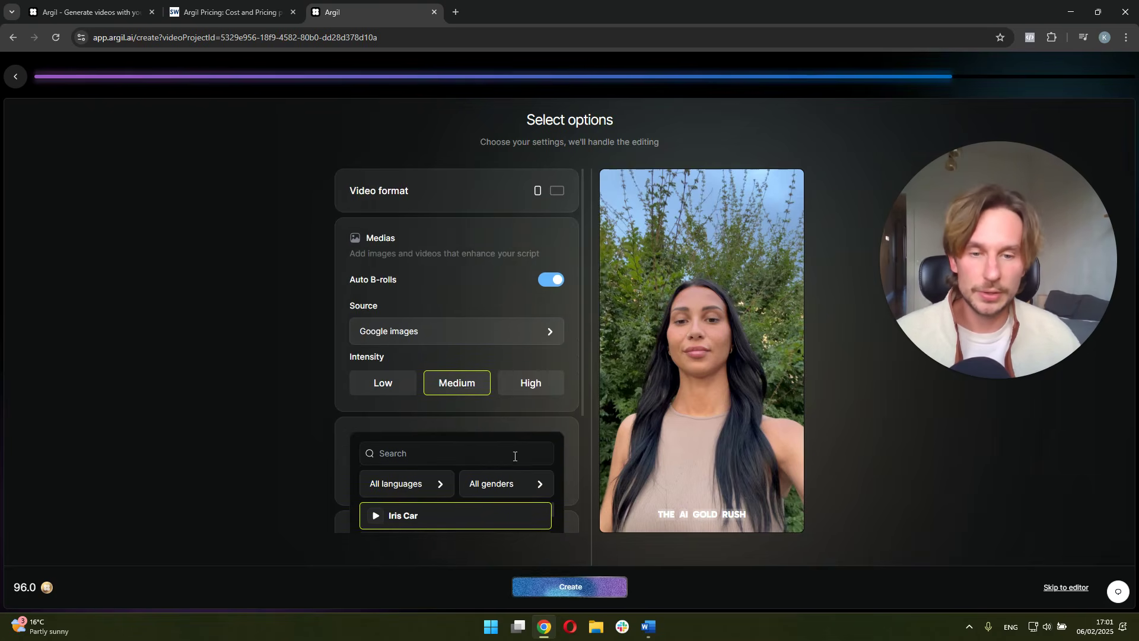
{"action": "scroll", "coordinate": [557, 474], "scroll_direction": "down", "scroll_amount": 1}
{"action": "left_click", "coordinate": [595, 586]}
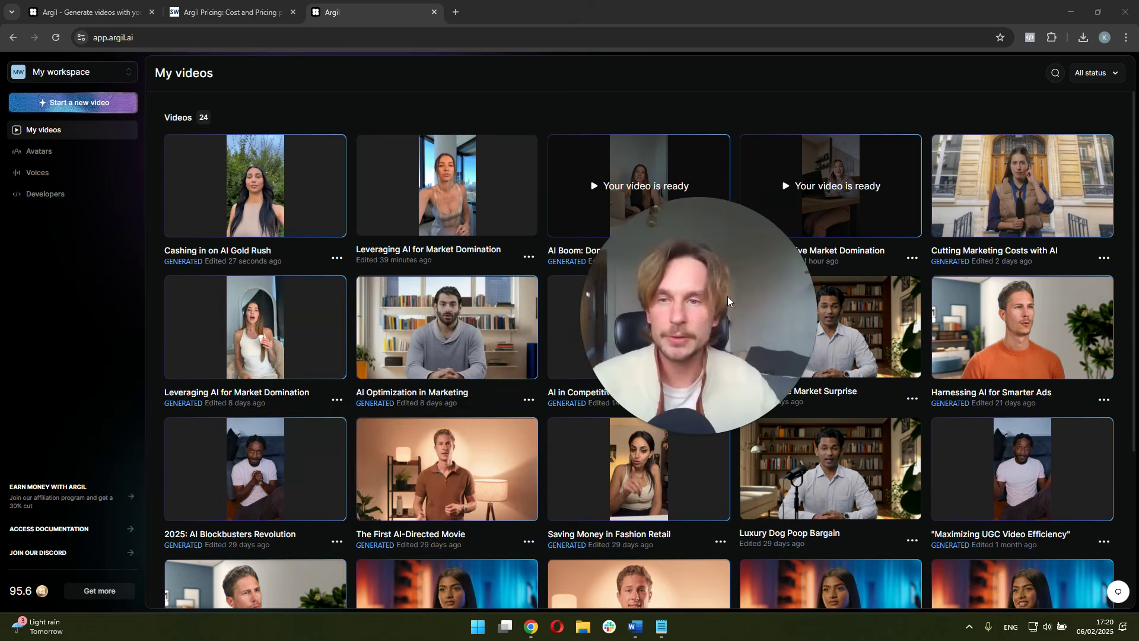
Play the 22-second 'Cashing in on AI Gold Rush' video in the preview player.
{"action": "left_click", "coordinate": [329, 220]}
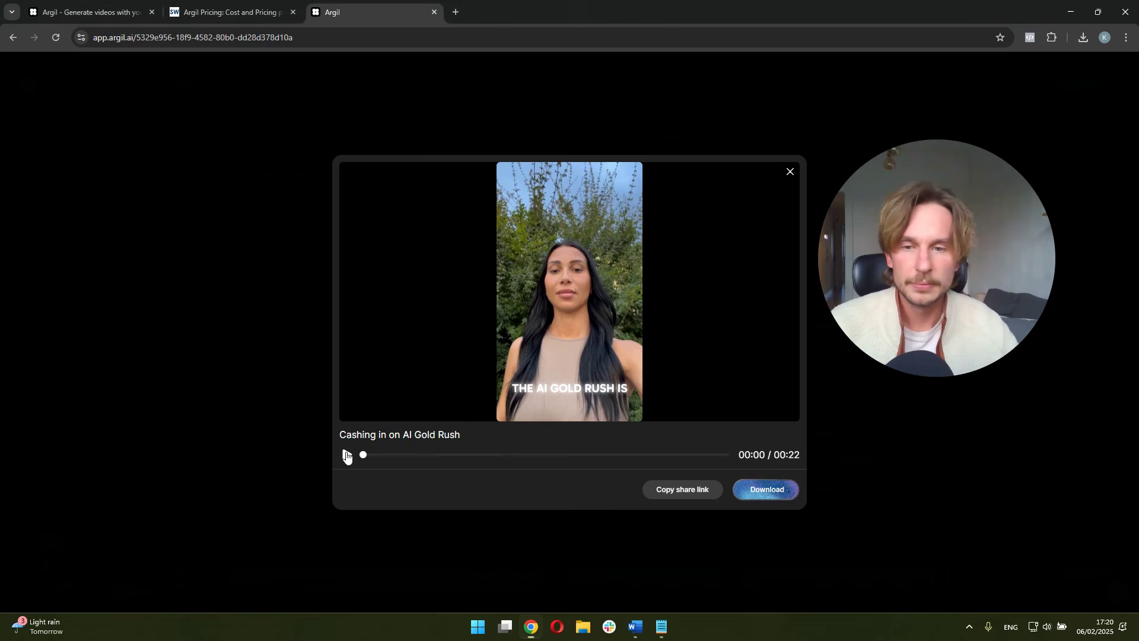
{"action": "left_click", "coordinate": [347, 455]}
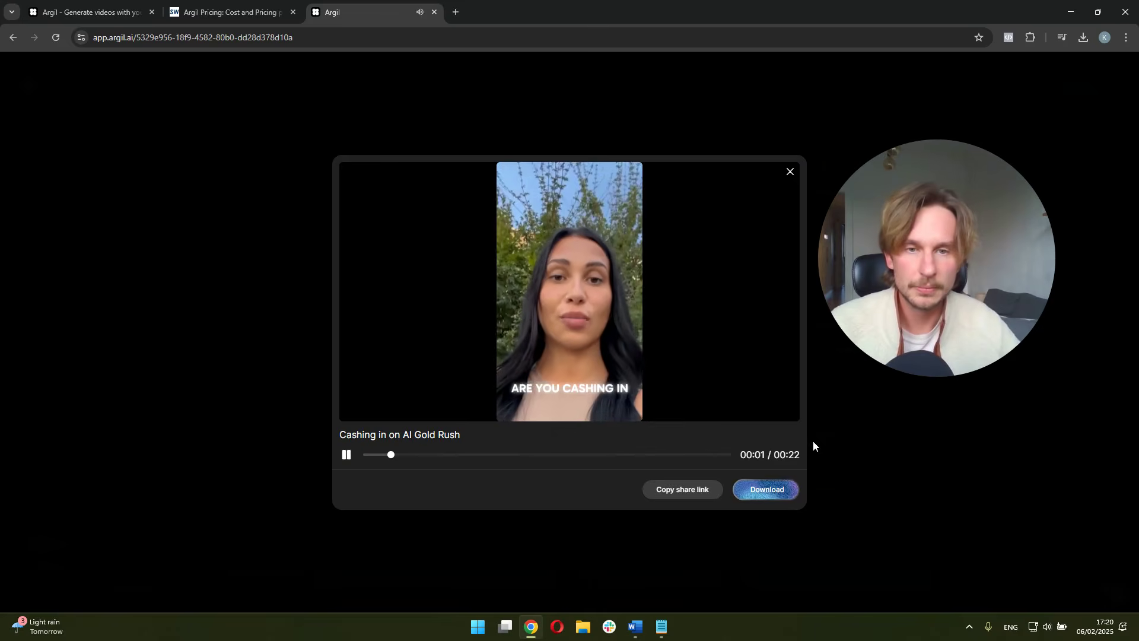